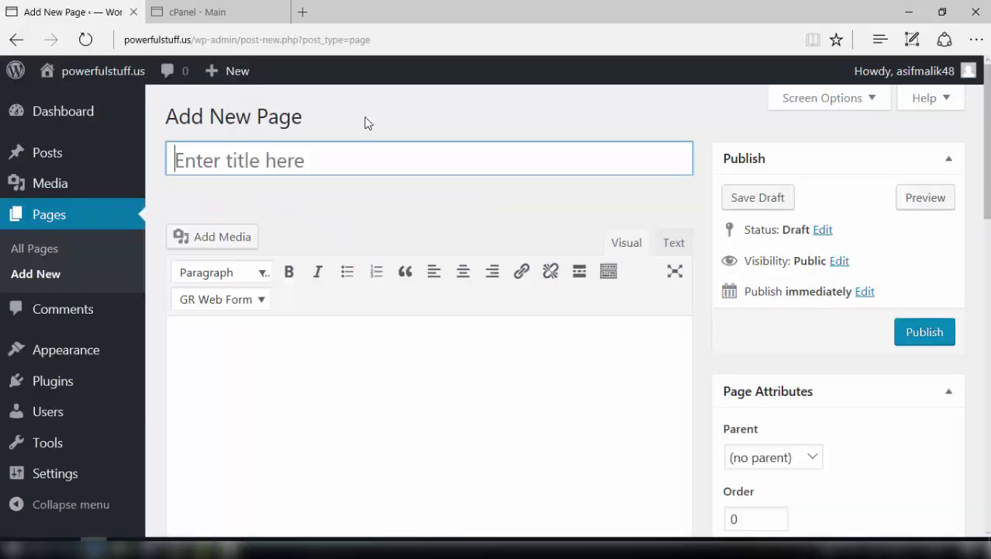
Title the new page "hello" and preview it
{"action": "type", "text": "hello"}
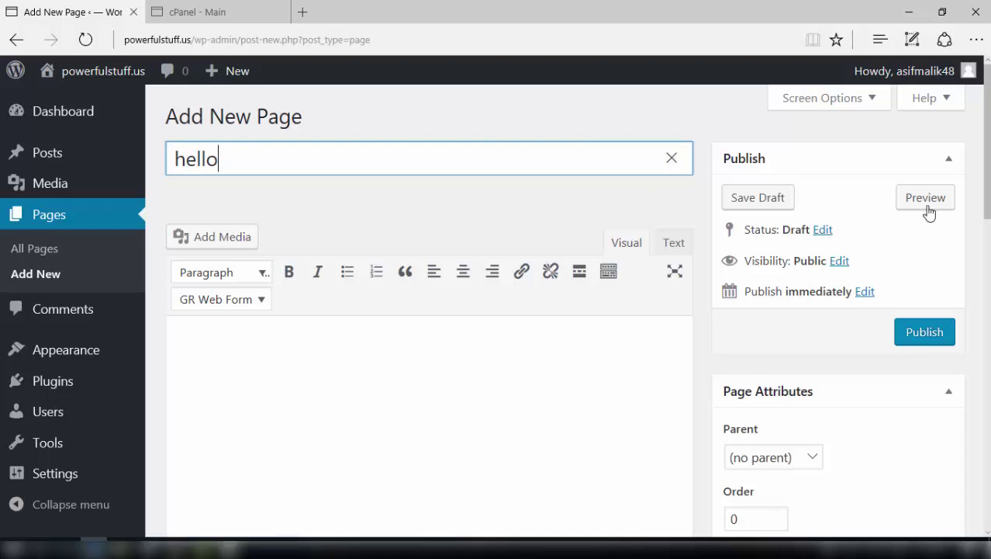
{"action": "left_click", "coordinate": [931, 197]}
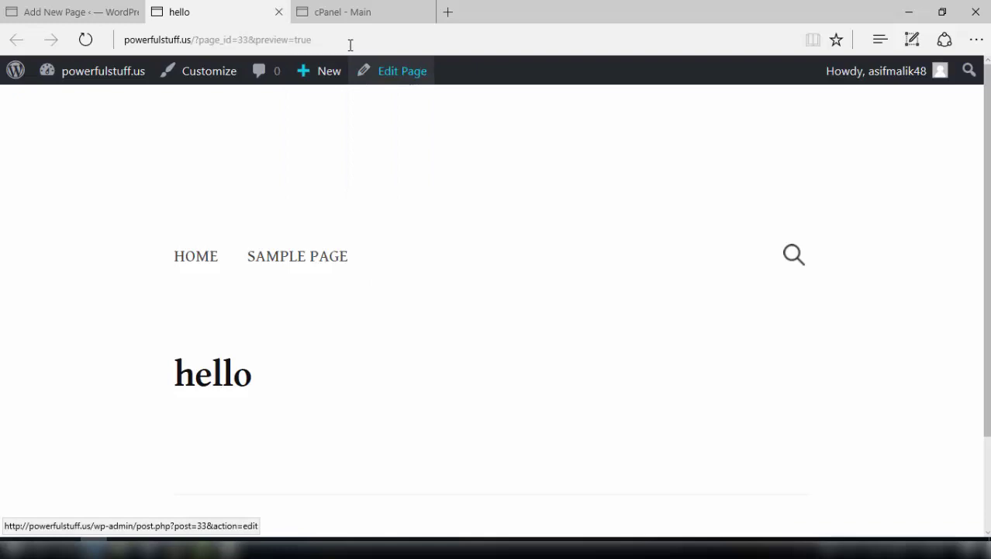
{"action": "left_click", "coordinate": [447, 13]}
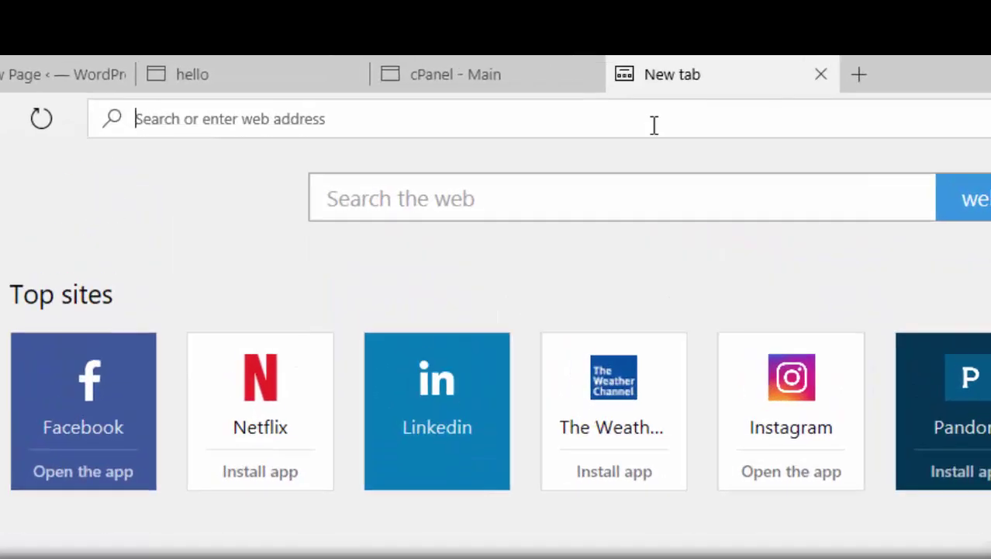
{"action": "type", "text": "http://onlineincomeguides.com/download/clean-page-php-file/"}
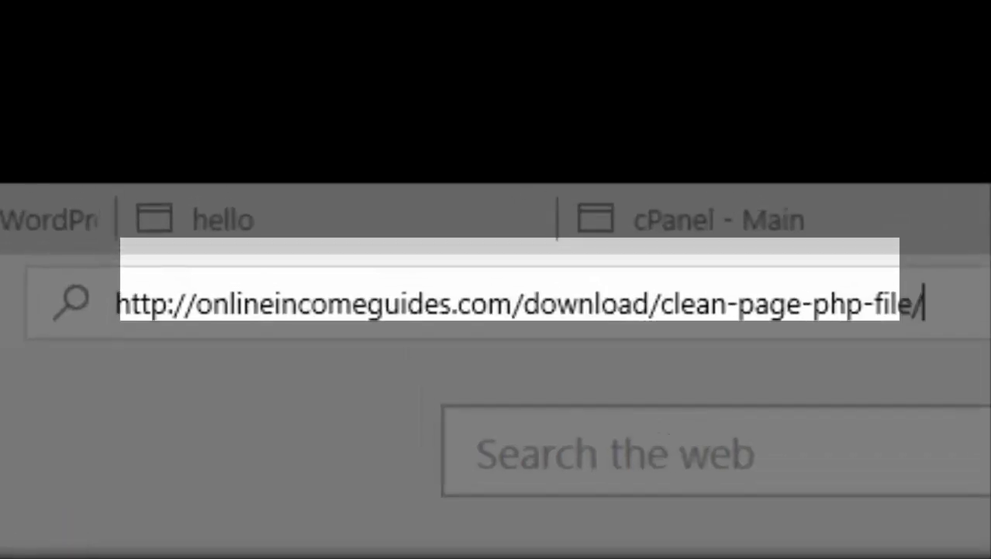
{"action": "key", "text": "Return"}
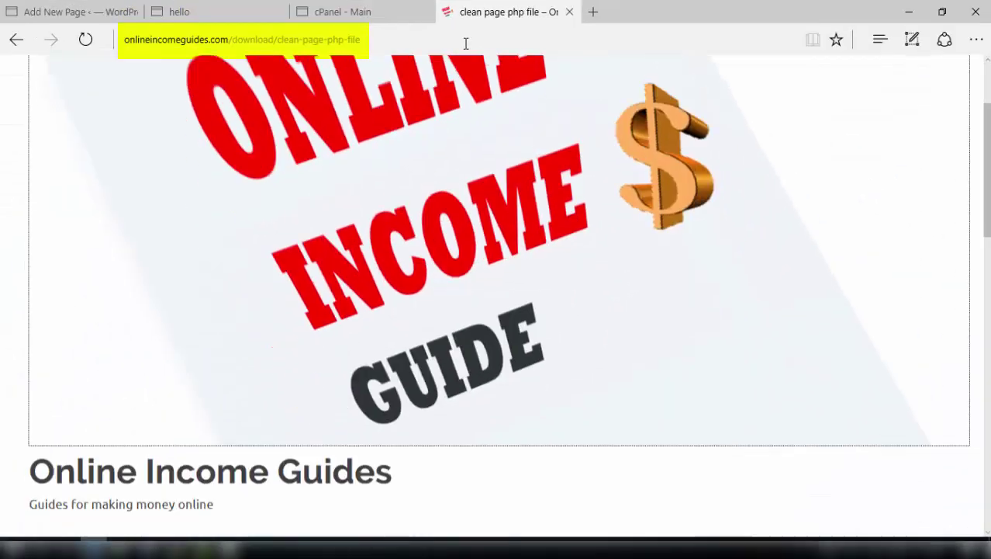
Download the page-cleanpage archive from this page and save it to the Desktop
{"action": "key", "text": "End"}
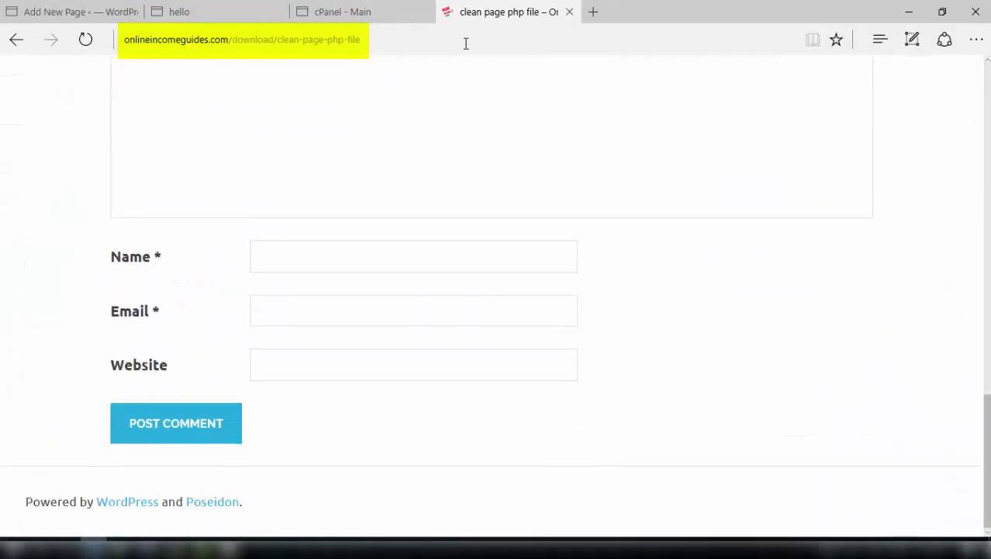
{"action": "key", "text": "Up"}
{"action": "key", "text": "Up"}
{"action": "key", "text": "Up"}
{"action": "key", "text": "Up"}
{"action": "key", "text": "Up"}
{"action": "key", "text": "Up"}
{"action": "key", "text": "Up"}
{"action": "key", "text": "Up"}
{"action": "key", "text": "Up"}
{"action": "key", "text": "Up"}
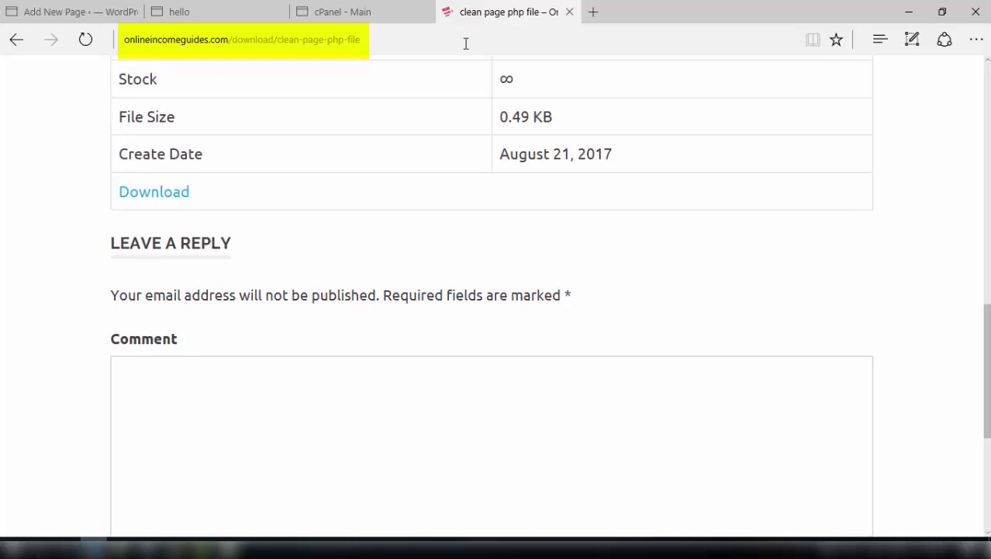
{"action": "left_click", "coordinate": [134, 200]}
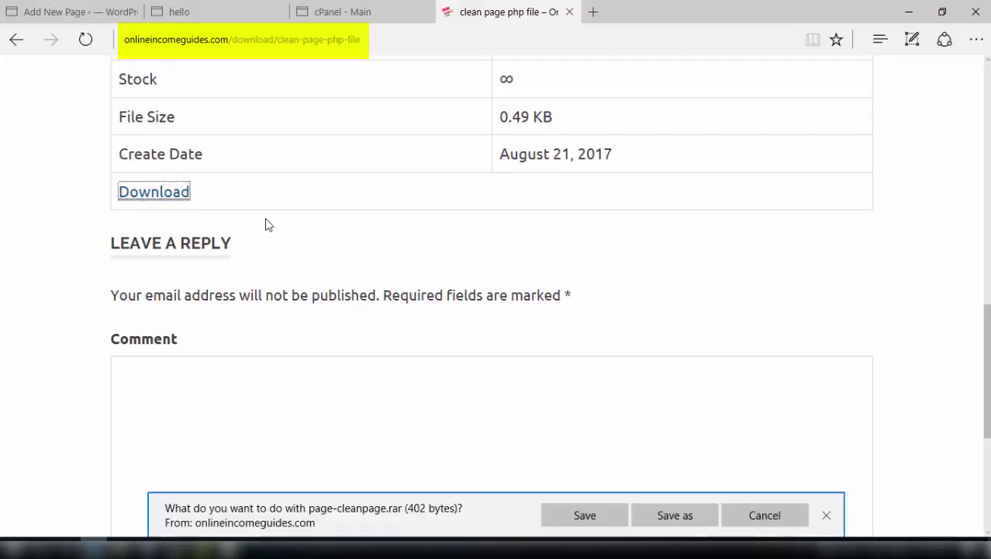
{"action": "left_click", "coordinate": [657, 516]}
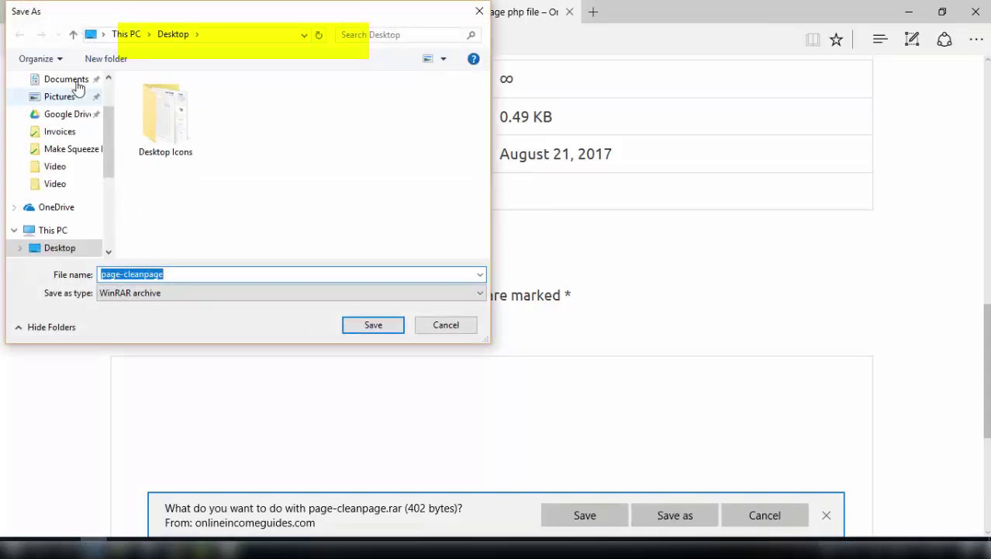
{"action": "scroll", "coordinate": [106, 90], "scroll_direction": "up", "scroll_amount": 2}
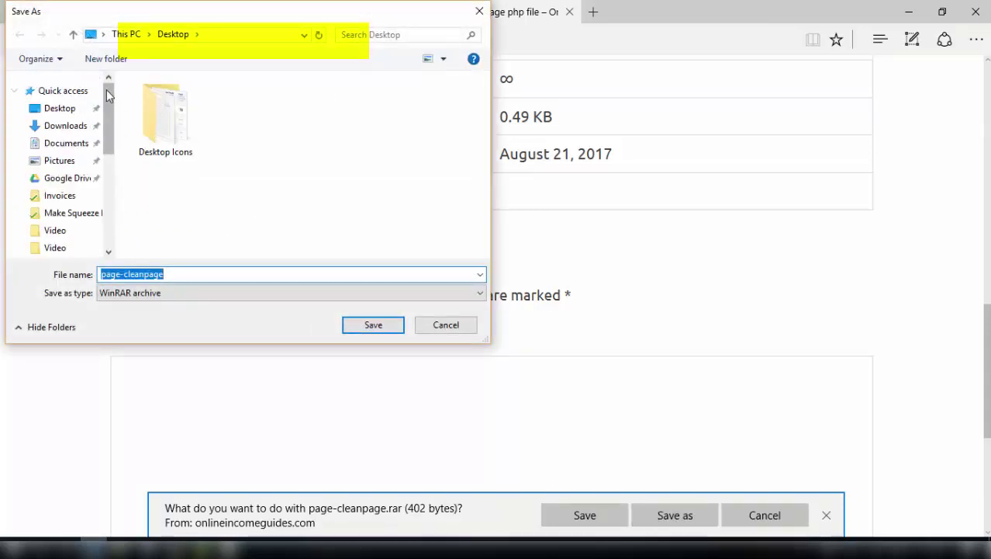
{"action": "left_click", "coordinate": [69, 108]}
{"action": "left_click", "coordinate": [366, 329]}
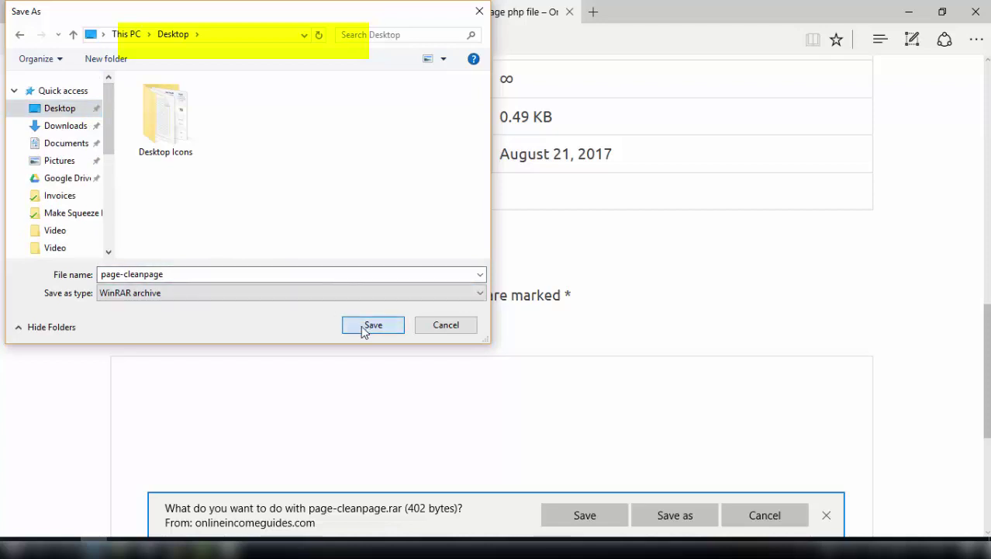
Extract the downloaded archive on the desktop into its own page-cleanpage folder and check the folder's contents
{"action": "left_click", "coordinate": [913, 7]}
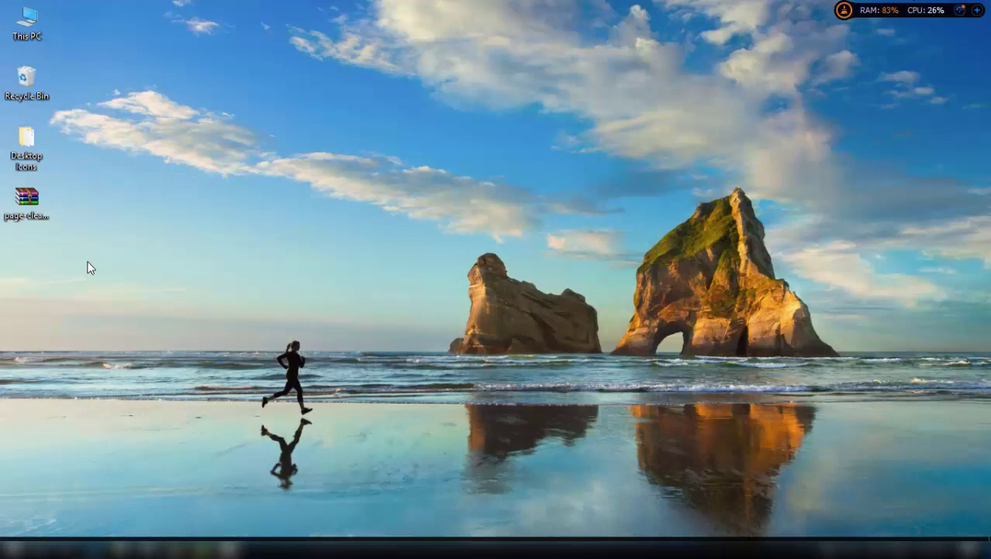
{"action": "right_click", "coordinate": [27, 213]}
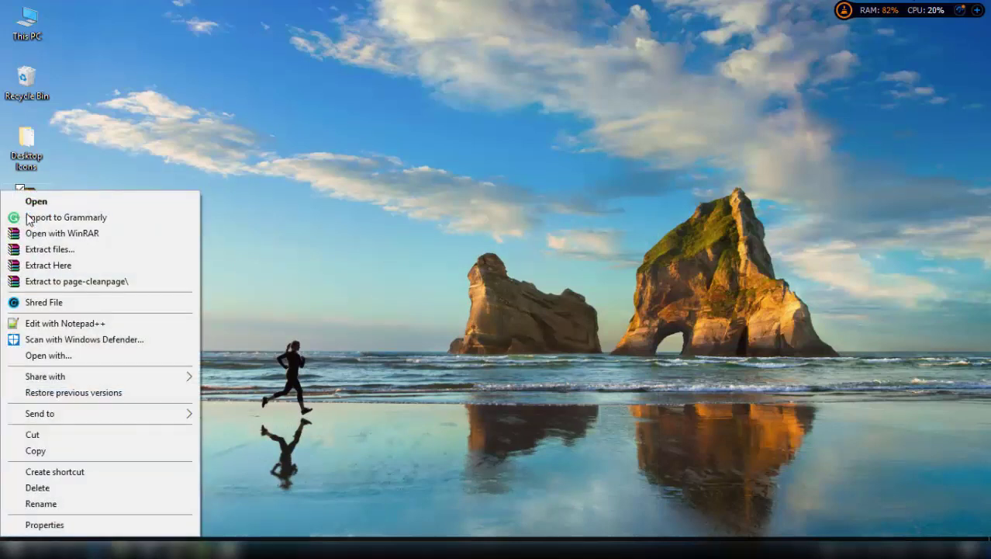
{"action": "left_click", "coordinate": [60, 280]}
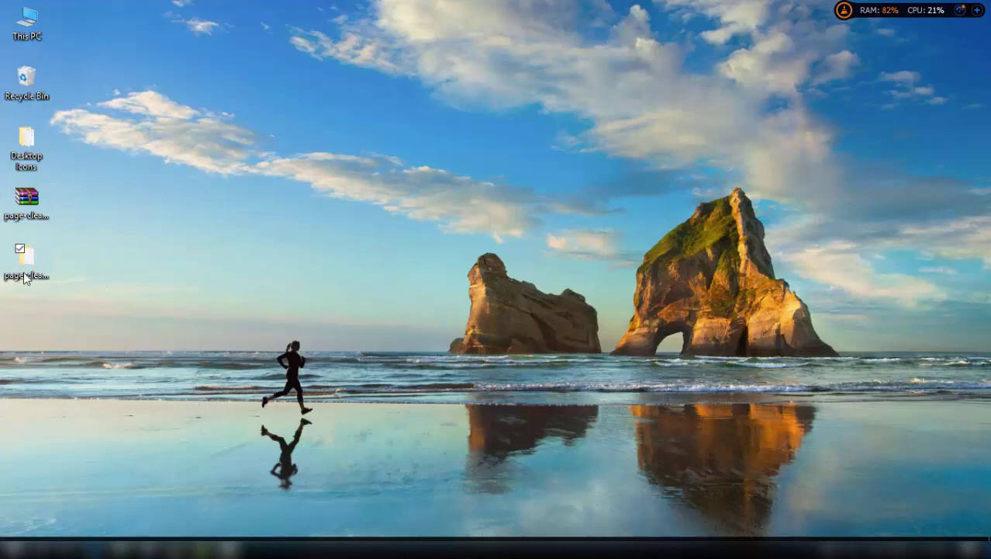
{"action": "double_click", "coordinate": [23, 270]}
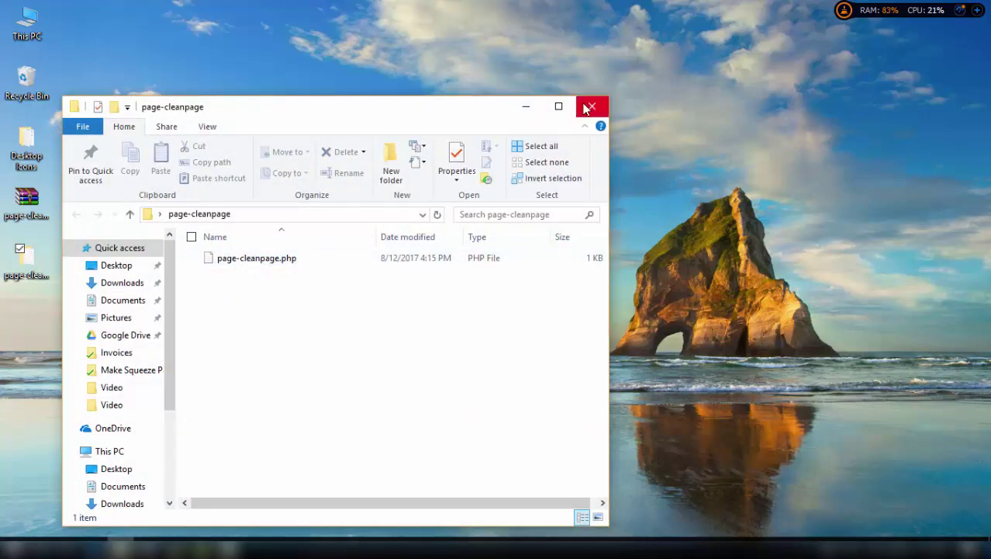
{"action": "left_click", "coordinate": [527, 105]}
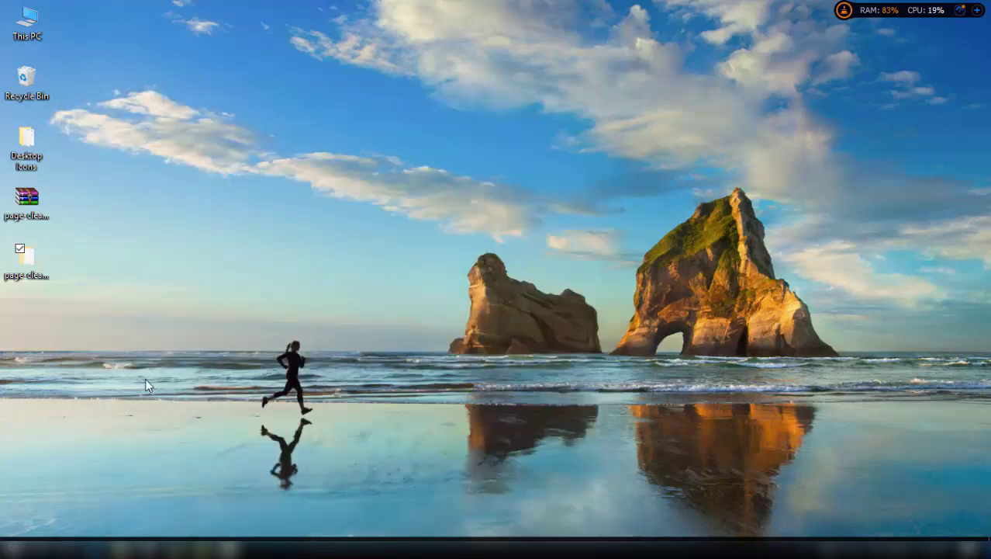
Return to cPanel in the browser and open its File Manager
{"action": "left_click", "coordinate": [99, 513]}
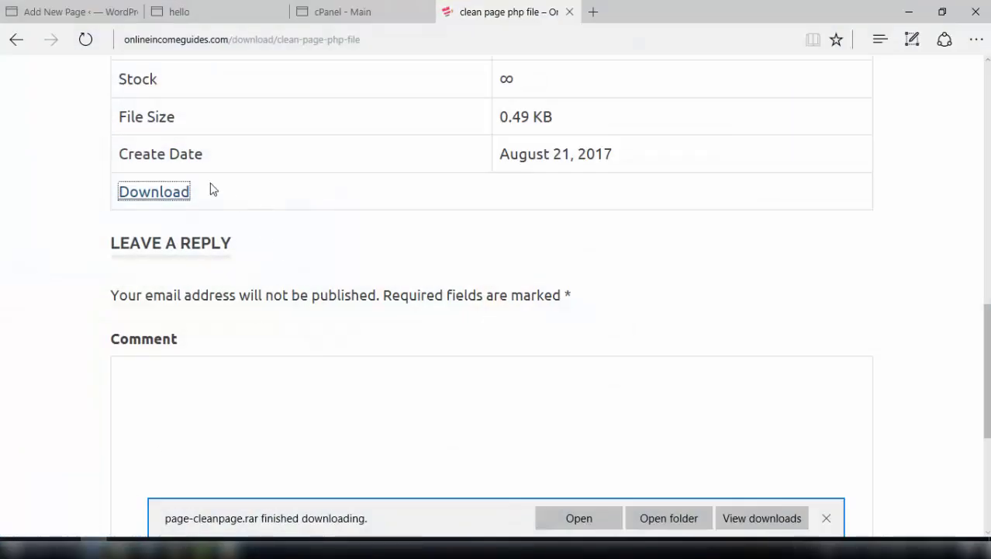
{"action": "left_click", "coordinate": [328, 15]}
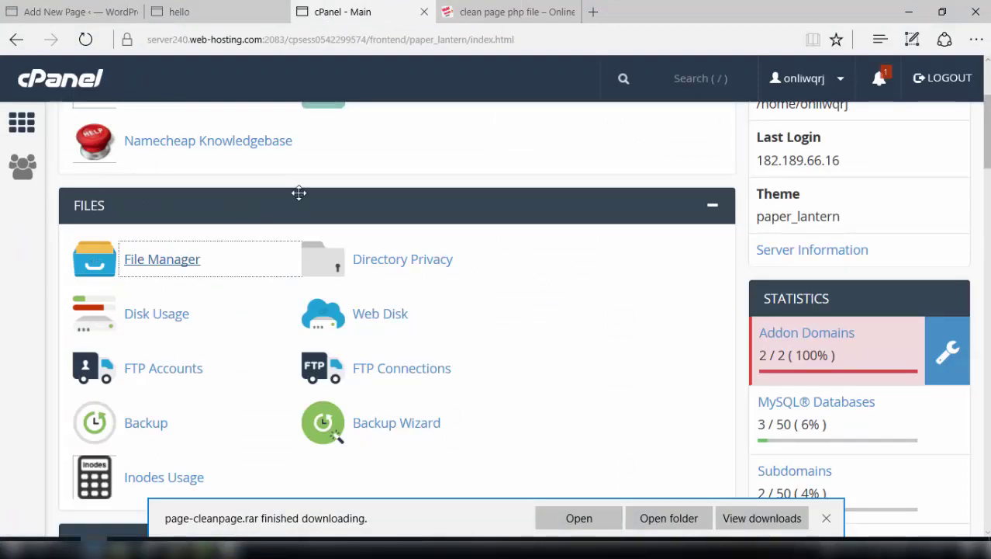
{"action": "scroll", "coordinate": [298, 193], "scroll_direction": "up", "scroll_amount": 1}
{"action": "scroll", "coordinate": [299, 192], "scroll_direction": "down", "scroll_amount": 10}
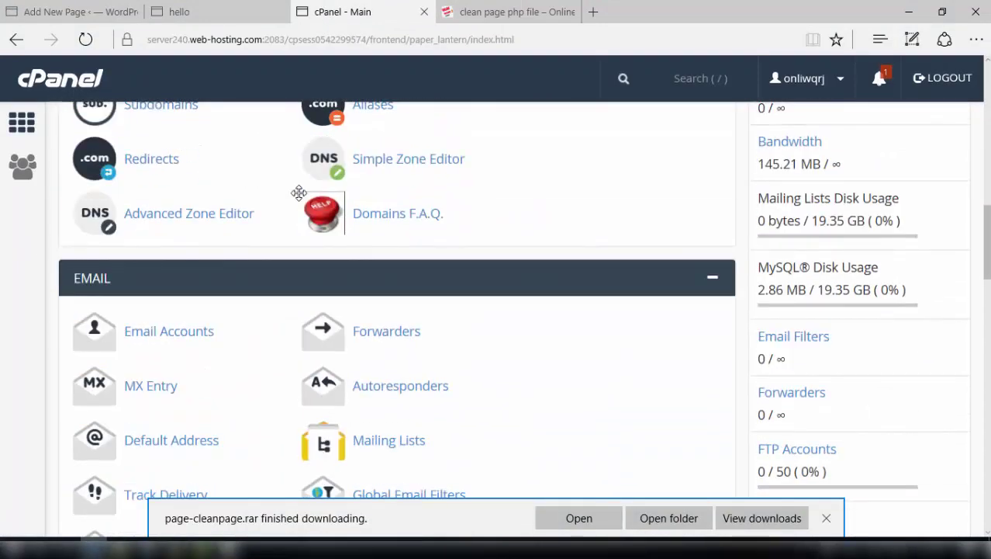
{"action": "scroll", "coordinate": [299, 193], "scroll_direction": "up", "scroll_amount": 4}
{"action": "scroll", "coordinate": [299, 193], "scroll_direction": "up", "scroll_amount": 6}
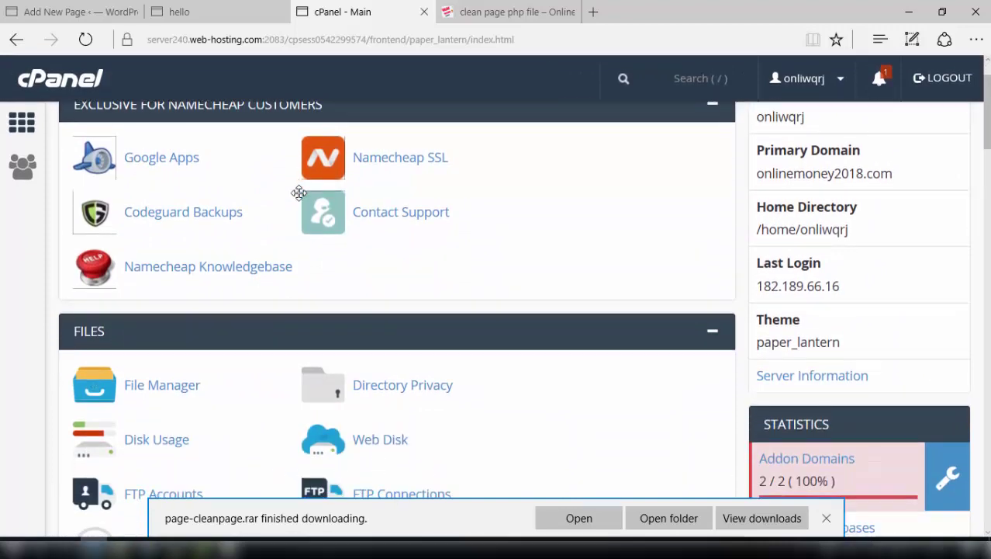
{"action": "left_click", "coordinate": [163, 385]}
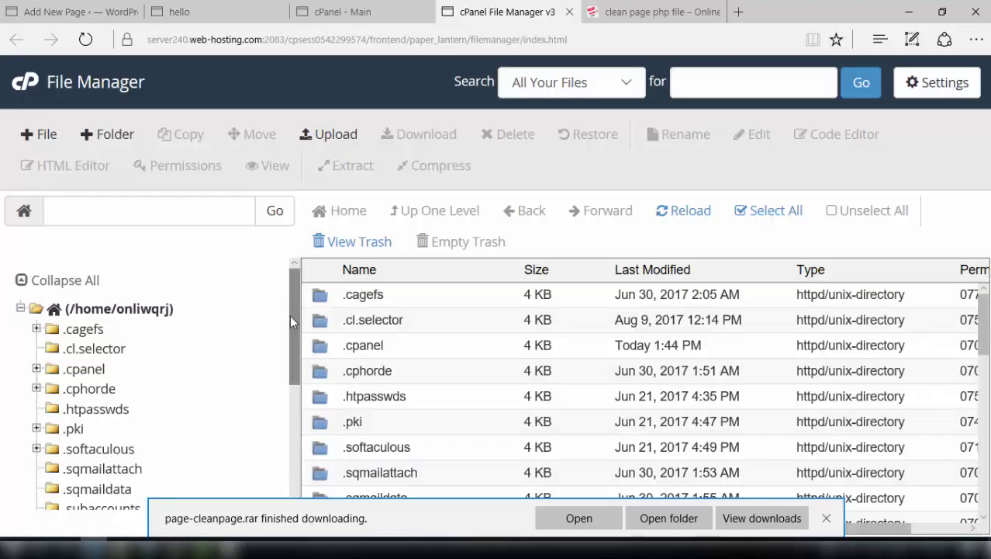
Open the write theme folder under powerfulstuff.us/wp-content/themes and dismiss the download notification
{"action": "left_click_drag", "start_coordinate": [289, 315], "coordinate": [299, 429]}
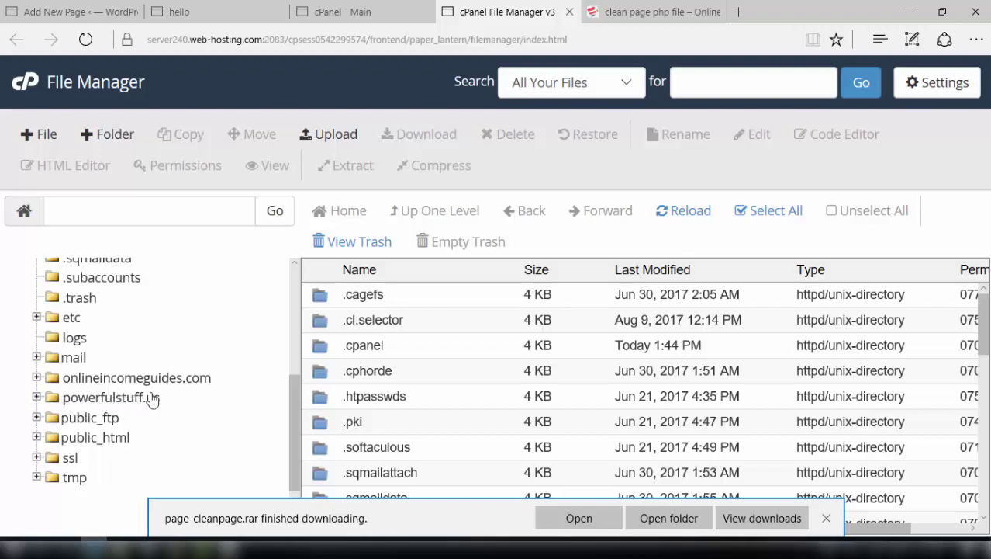
{"action": "left_click", "coordinate": [36, 397]}
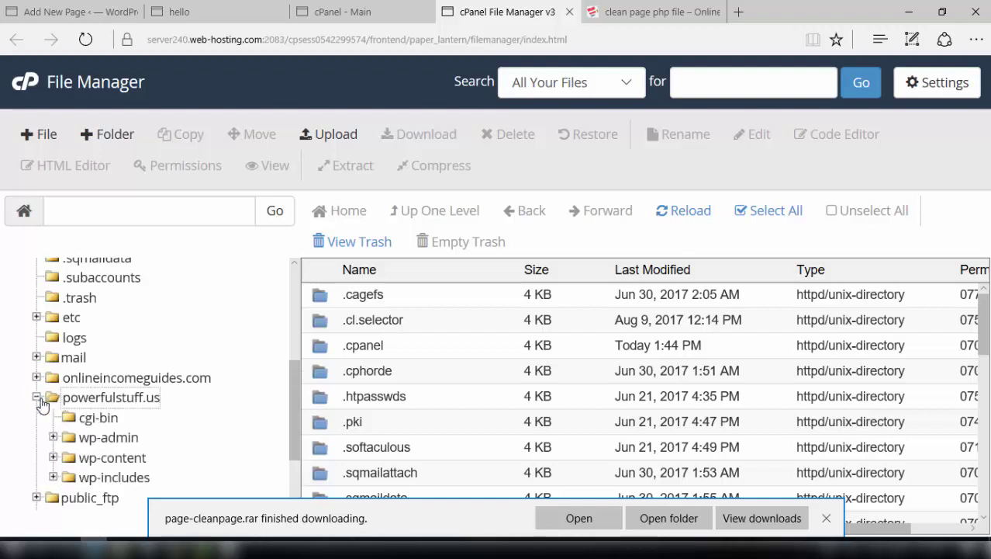
{"action": "left_click", "coordinate": [53, 458]}
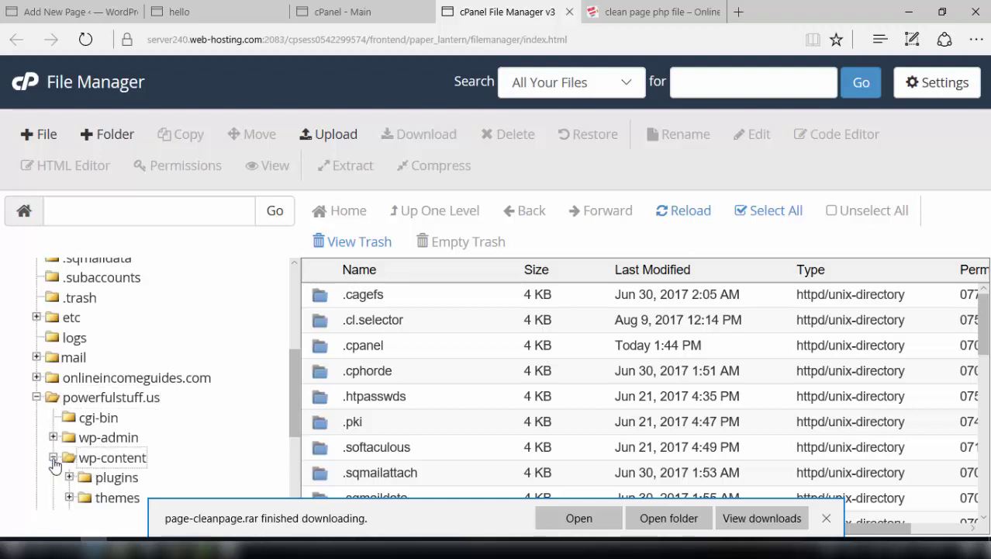
{"action": "left_click", "coordinate": [289, 413]}
{"action": "scroll", "coordinate": [288, 406], "scroll_direction": "down", "scroll_amount": 3}
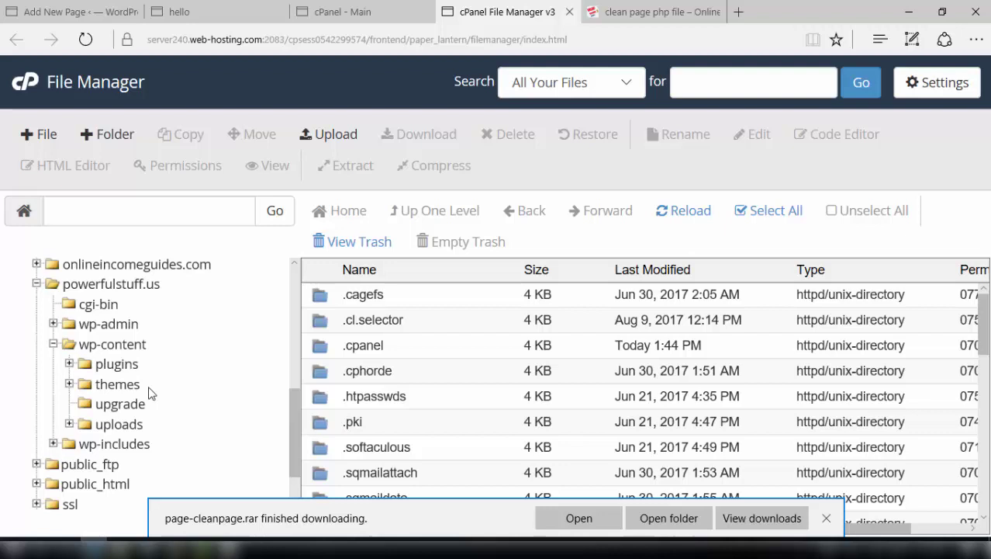
{"action": "left_click", "coordinate": [120, 385]}
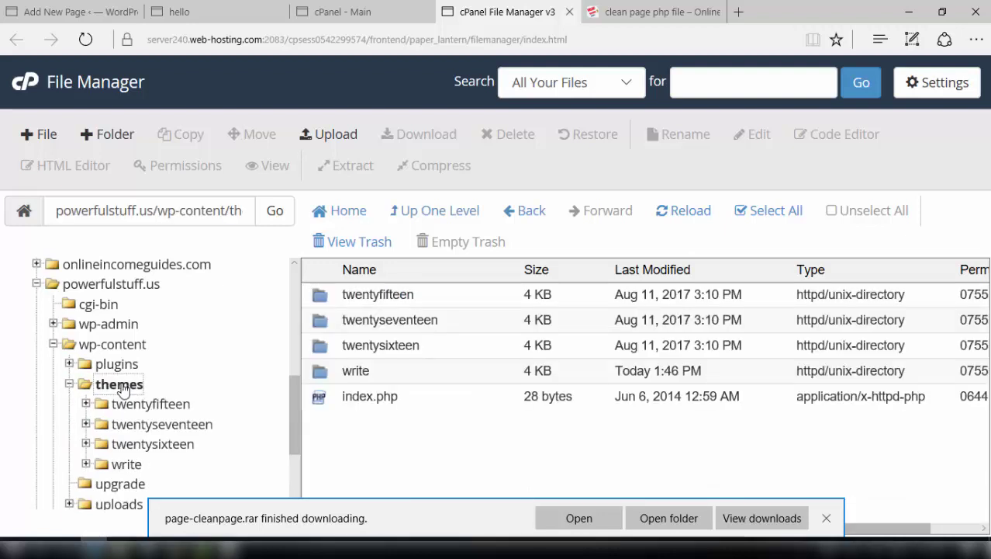
{"action": "scroll", "coordinate": [123, 387], "scroll_direction": "down", "scroll_amount": 2}
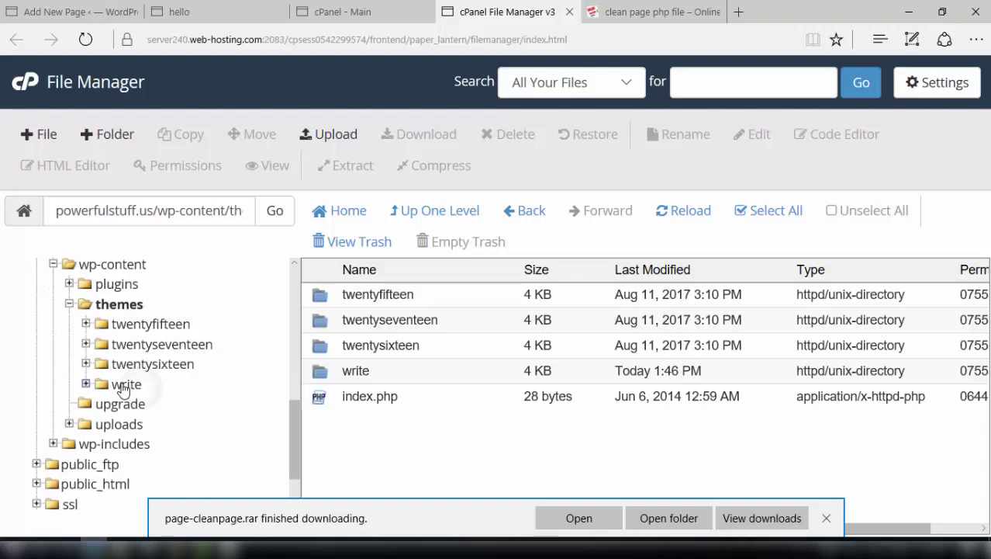
{"action": "left_click", "coordinate": [123, 386]}
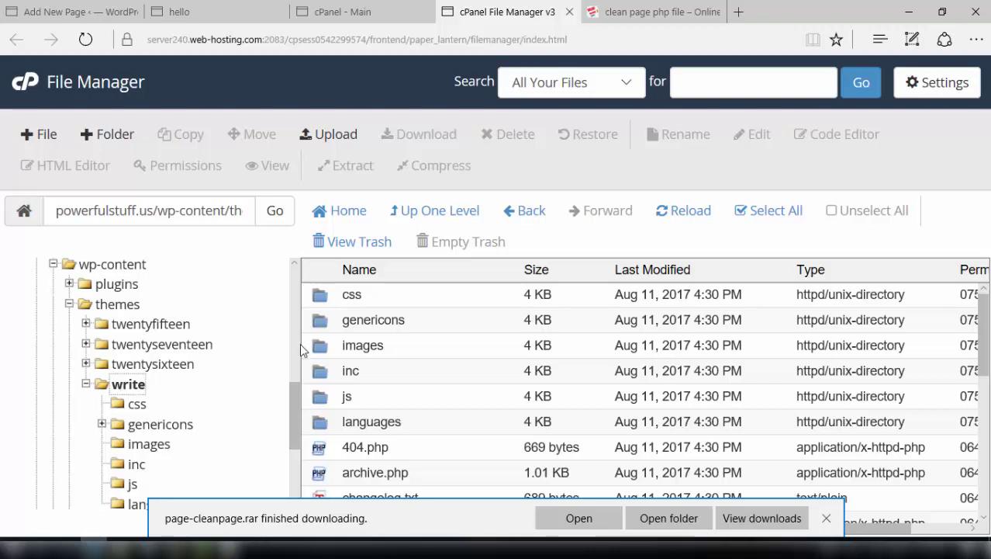
{"action": "left_click", "coordinate": [827, 519]}
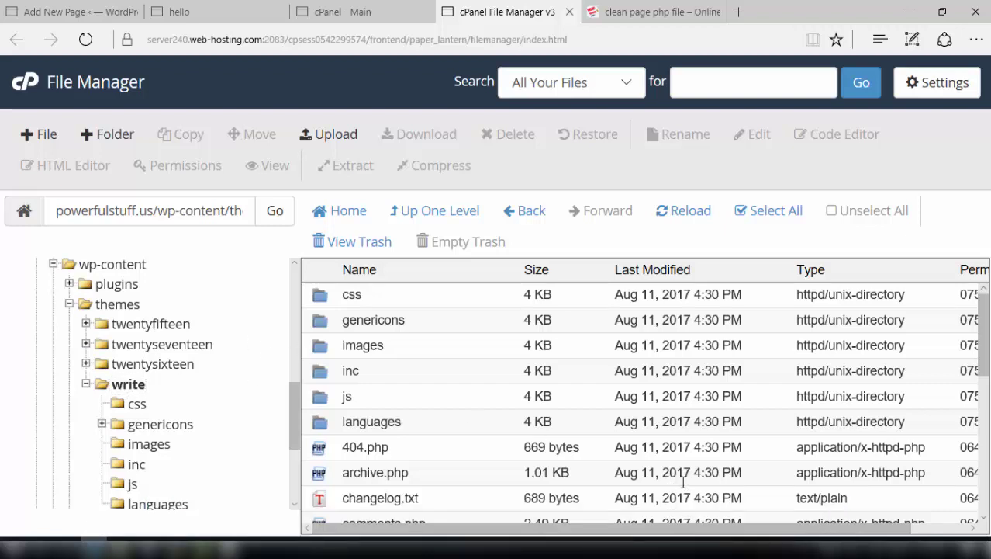
Upload page-cleanpage.php from the Desktop's page-cleanpage folder to the write theme folder, and close the upload page
{"action": "left_click", "coordinate": [336, 134]}
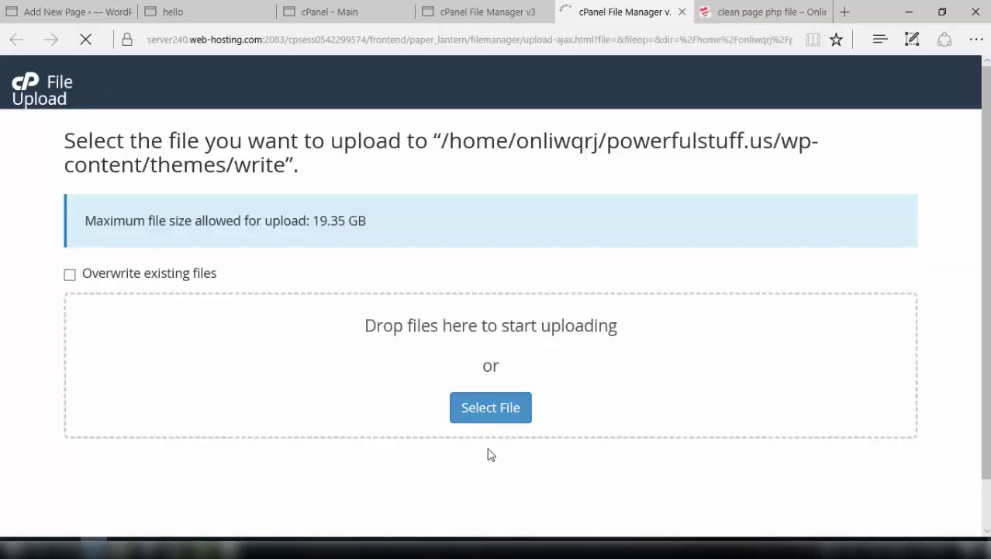
{"action": "left_click", "coordinate": [497, 419]}
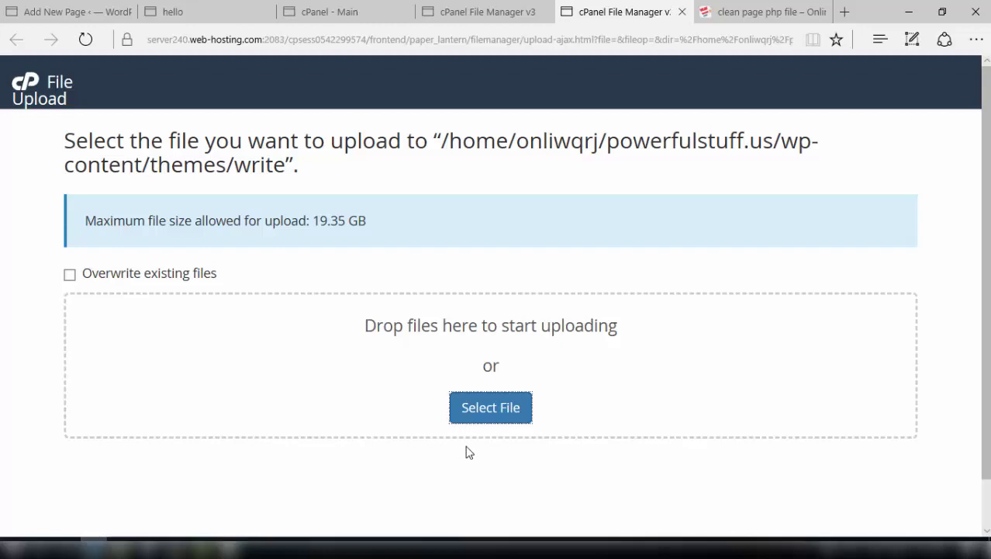
{"action": "left_click", "coordinate": [491, 409]}
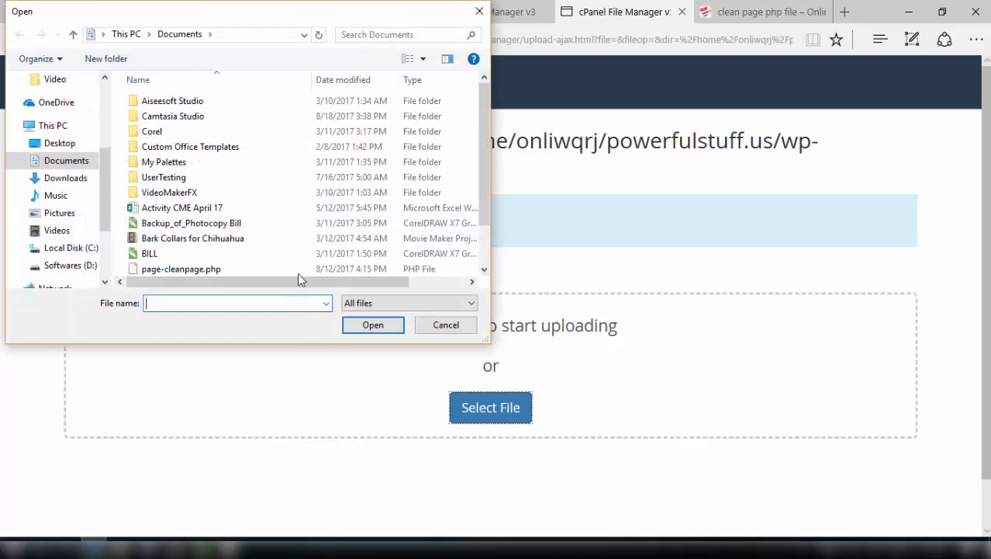
{"action": "left_click", "coordinate": [57, 141]}
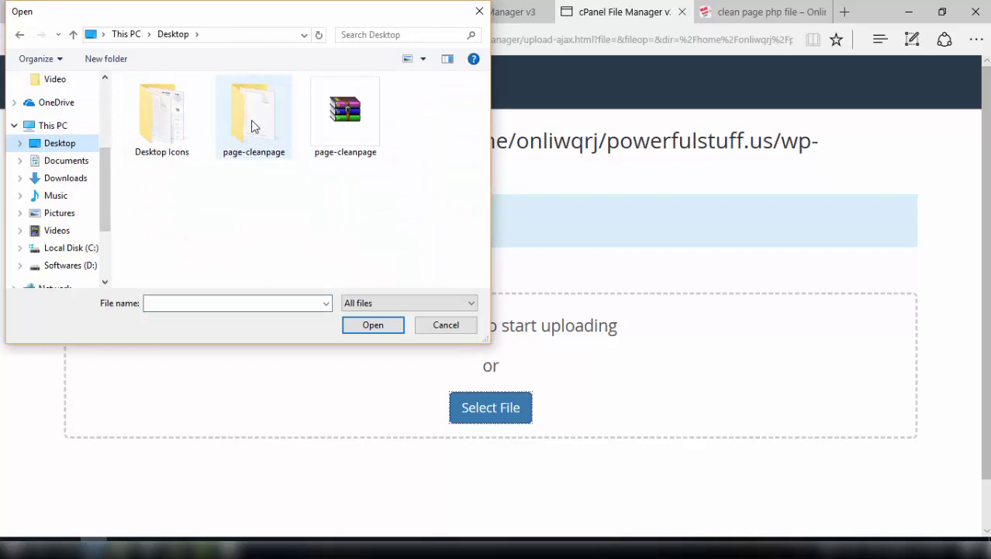
{"action": "double_click", "coordinate": [253, 124]}
{"action": "double_click", "coordinate": [175, 103]}
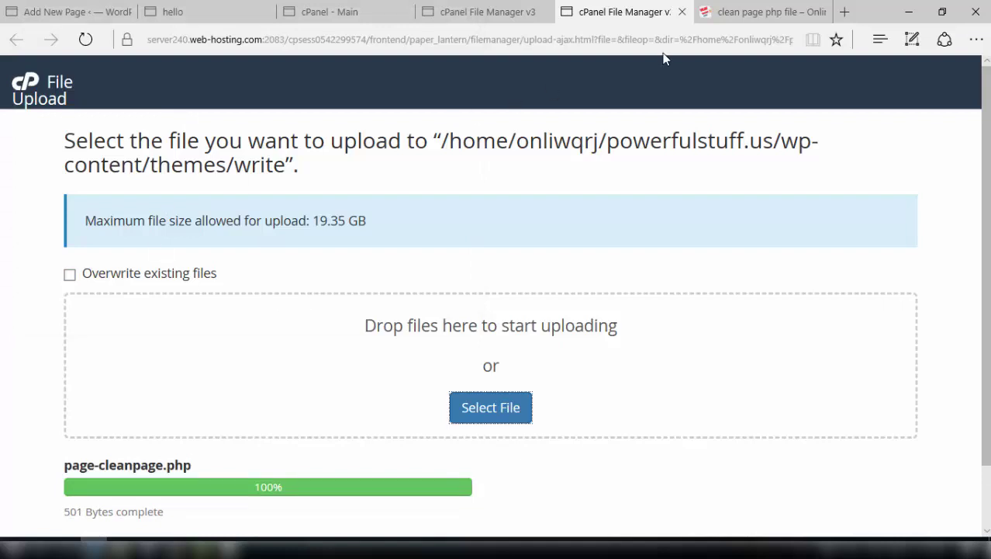
{"action": "left_click", "coordinate": [682, 12]}
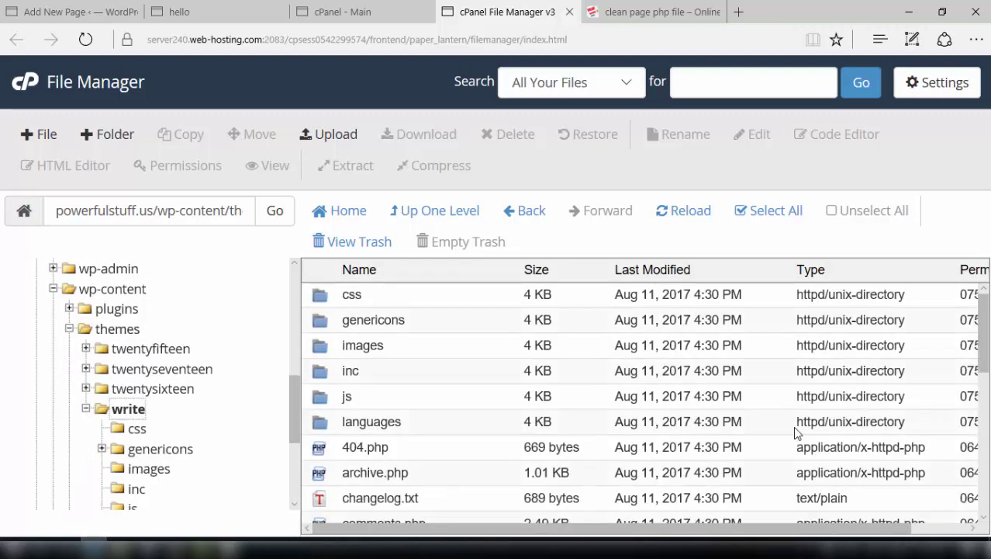
Check the write folder for page-cleanpage.php, and set the new WordPress page's template to Clean Page
{"action": "scroll", "coordinate": [795, 432], "scroll_direction": "down", "scroll_amount": 3}
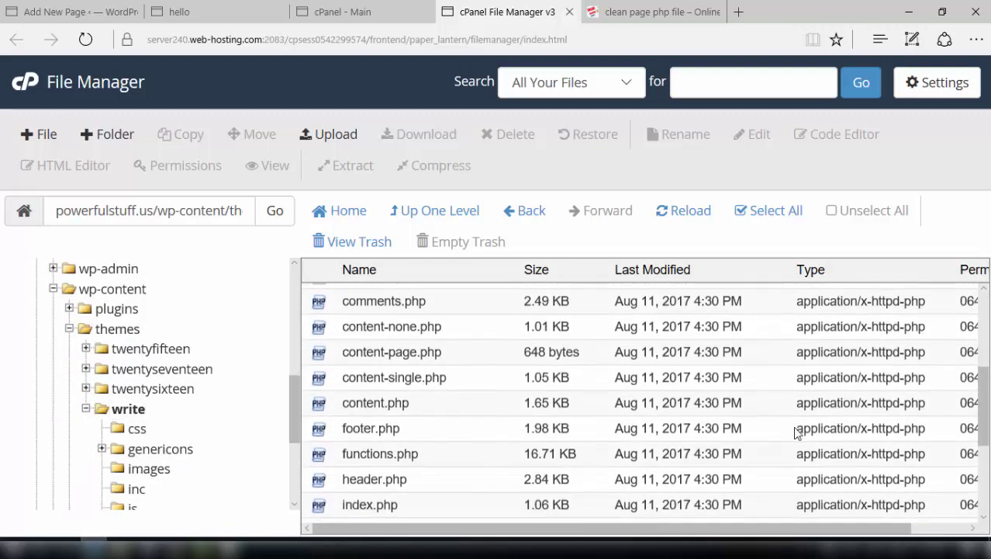
{"action": "scroll", "coordinate": [795, 432], "scroll_direction": "down", "scroll_amount": 2}
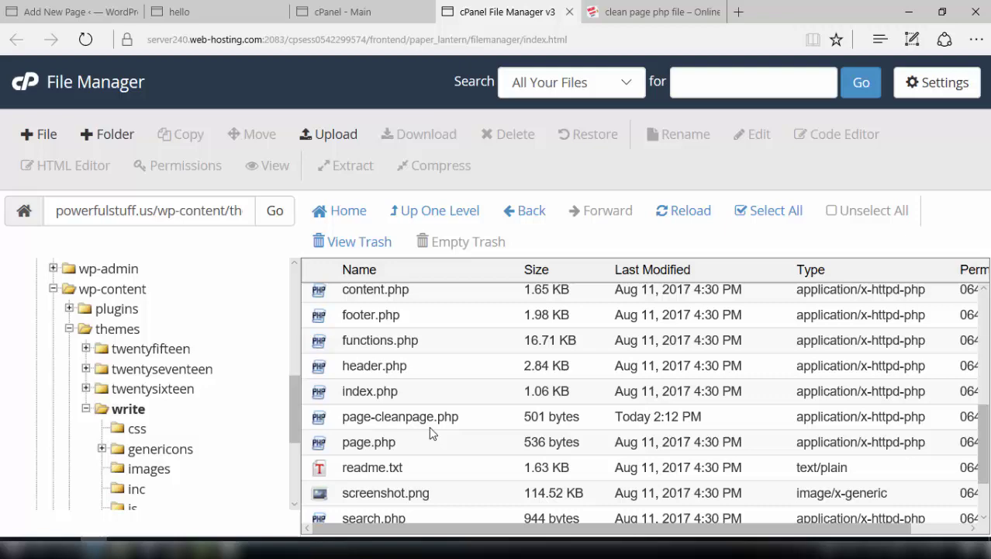
{"action": "left_click", "coordinate": [70, 12]}
{"action": "scroll", "coordinate": [951, 437], "scroll_direction": "down", "scroll_amount": 2}
{"action": "scroll", "coordinate": [951, 436], "scroll_direction": "down", "scroll_amount": 2}
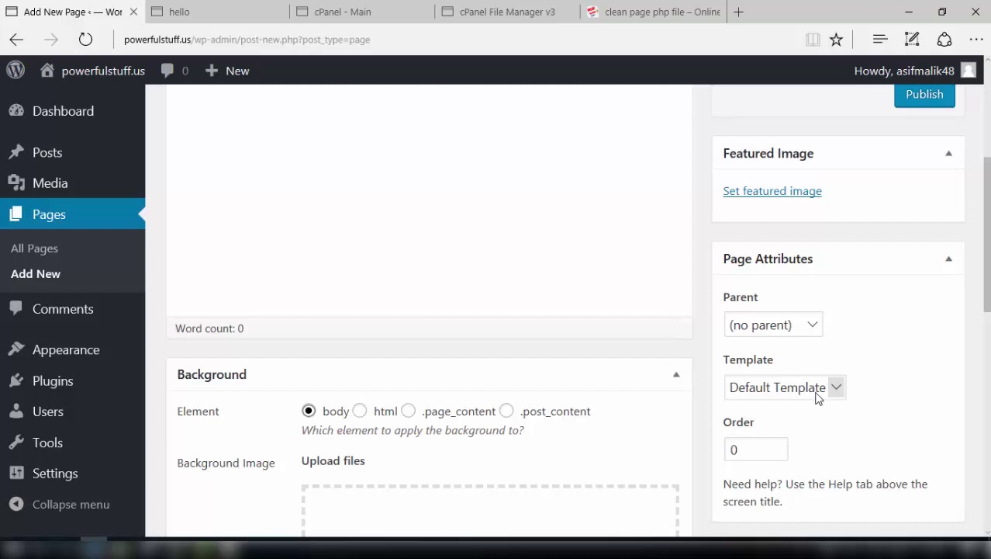
{"action": "left_click", "coordinate": [816, 390]}
{"action": "left_click", "coordinate": [778, 406]}
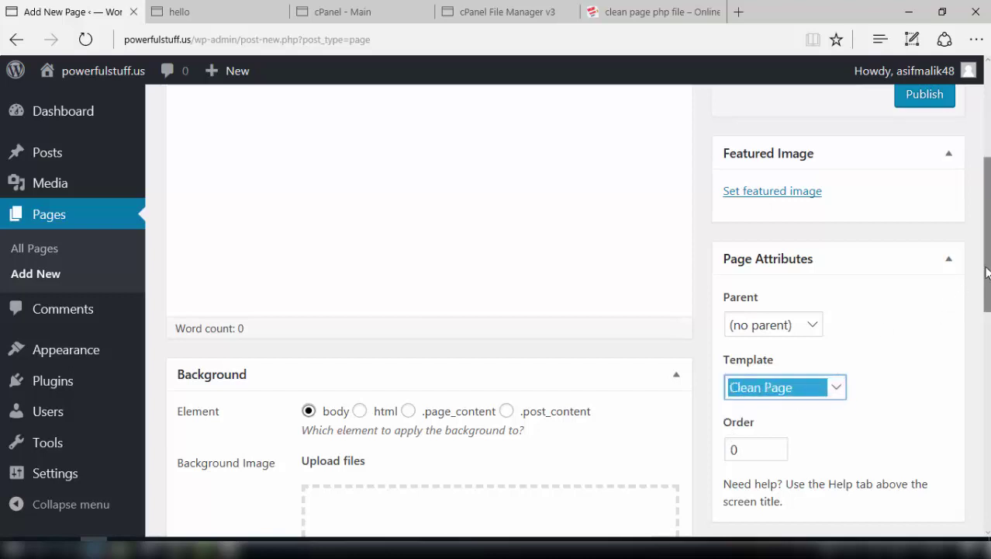
Preview the new page, compare it with the default-template hello page's preview, and close the hello preview
{"action": "scroll", "coordinate": [985, 233], "scroll_direction": "up", "scroll_amount": 4}
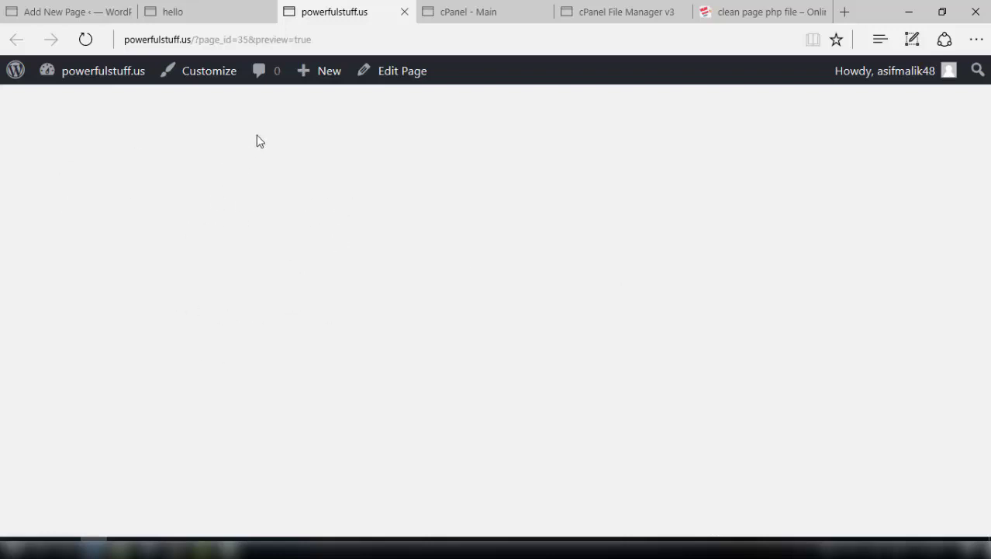
{"action": "left_click", "coordinate": [205, 13]}
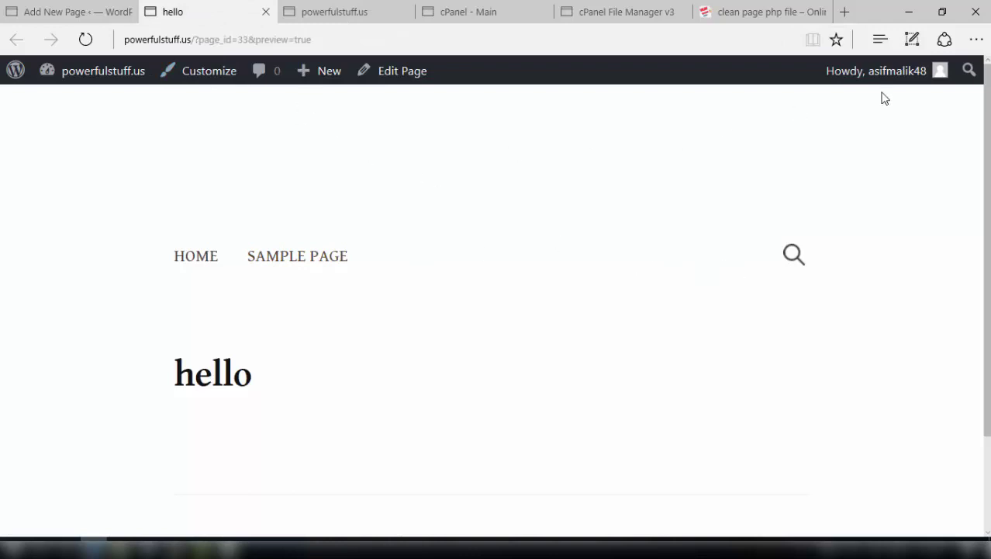
{"action": "left_click", "coordinate": [66, 12]}
{"action": "left_click", "coordinate": [228, 9]}
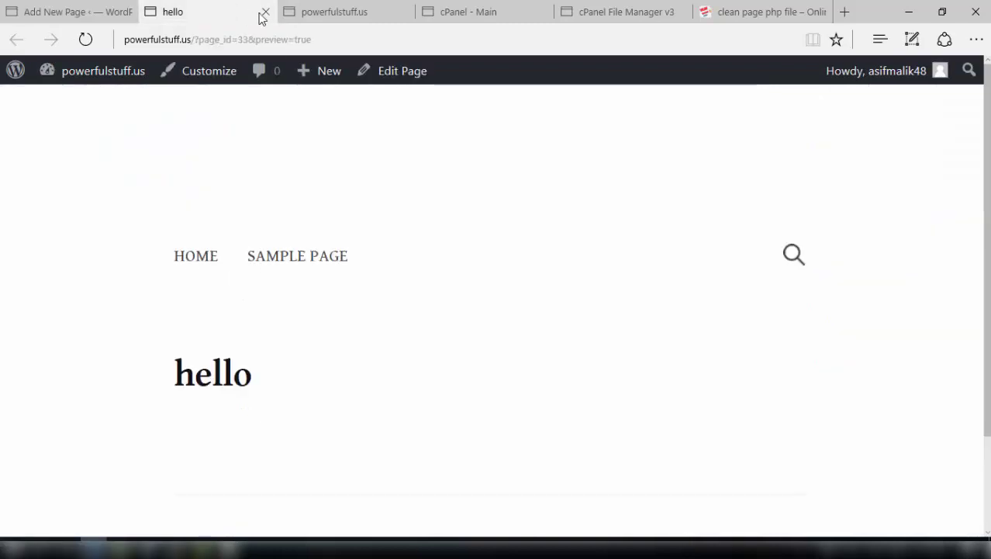
{"action": "left_click", "coordinate": [266, 13]}
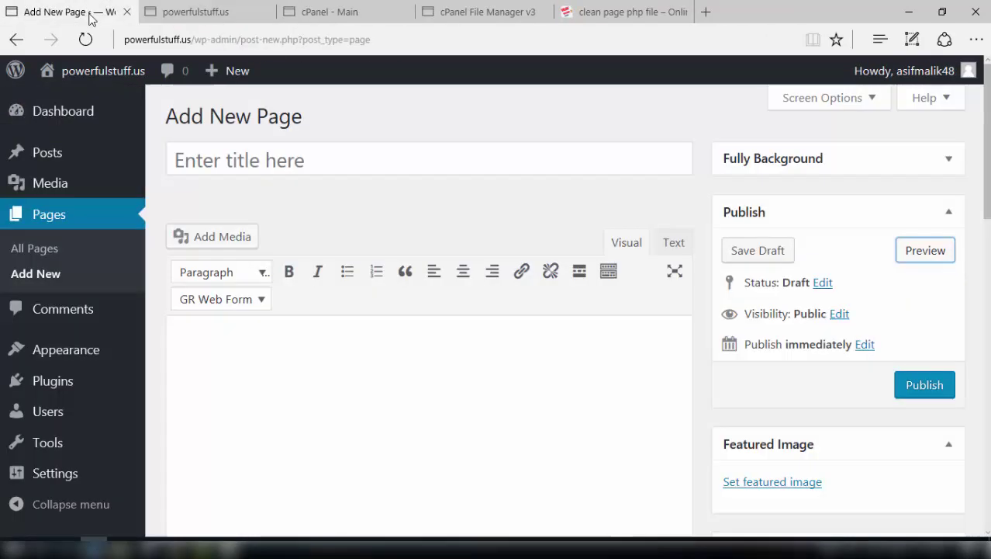
Enter "how are you" as the new page's body text and view its updated preview
{"action": "left_click", "coordinate": [302, 391]}
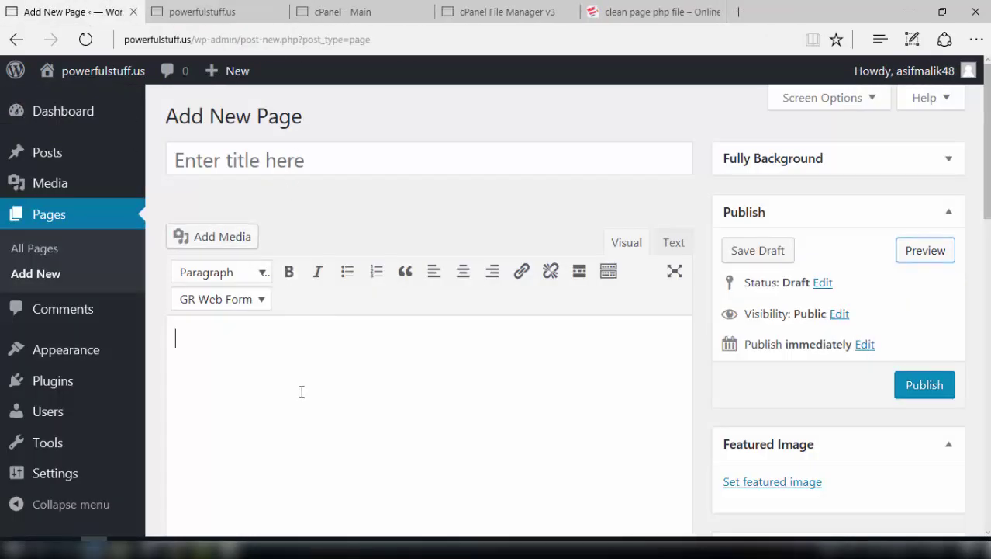
{"action": "type", "text": "how are you"}
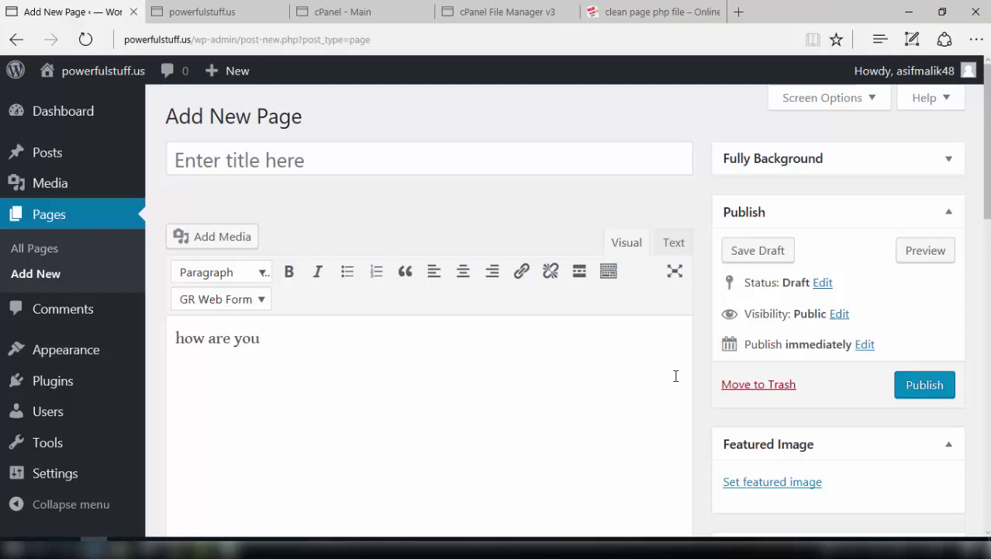
{"action": "left_click", "coordinate": [922, 258]}
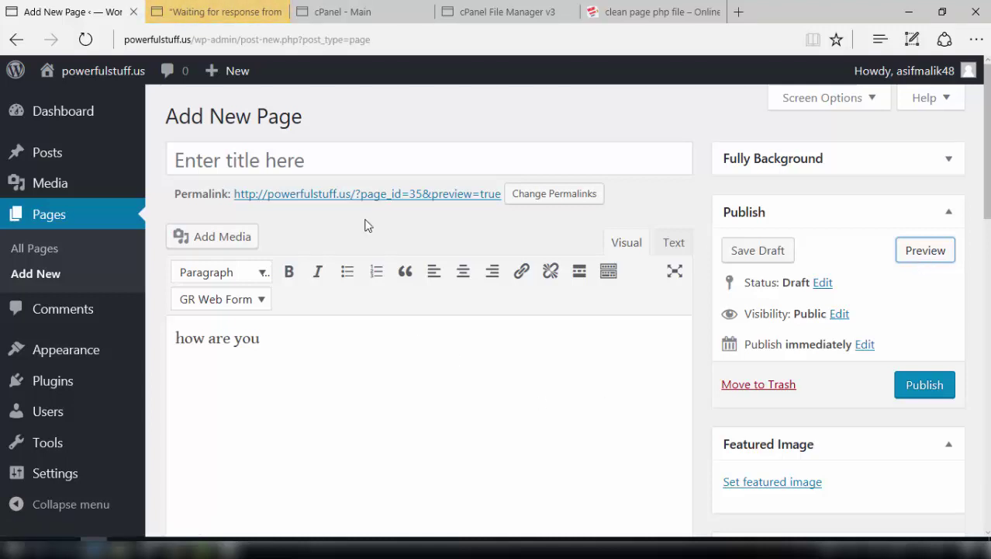
{"action": "left_click", "coordinate": [221, 13]}
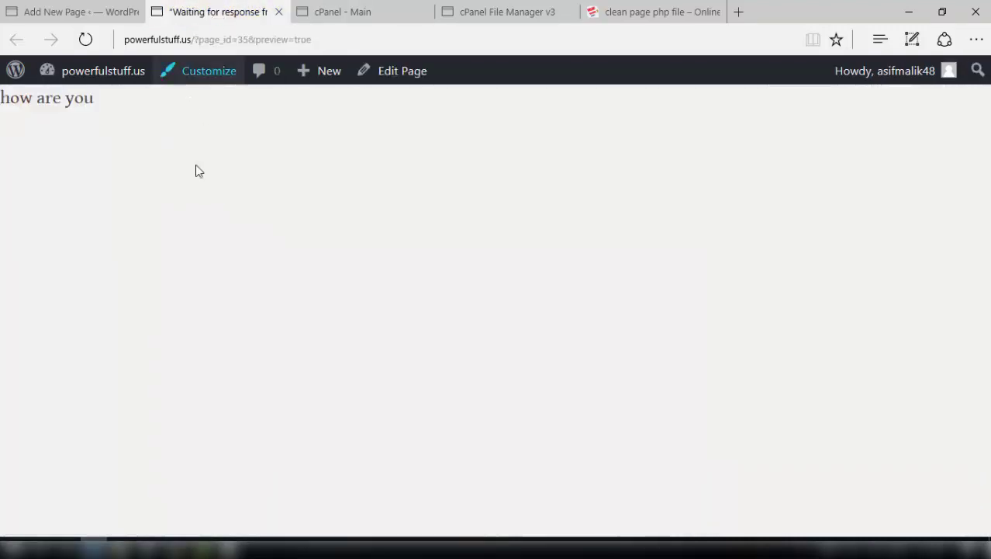